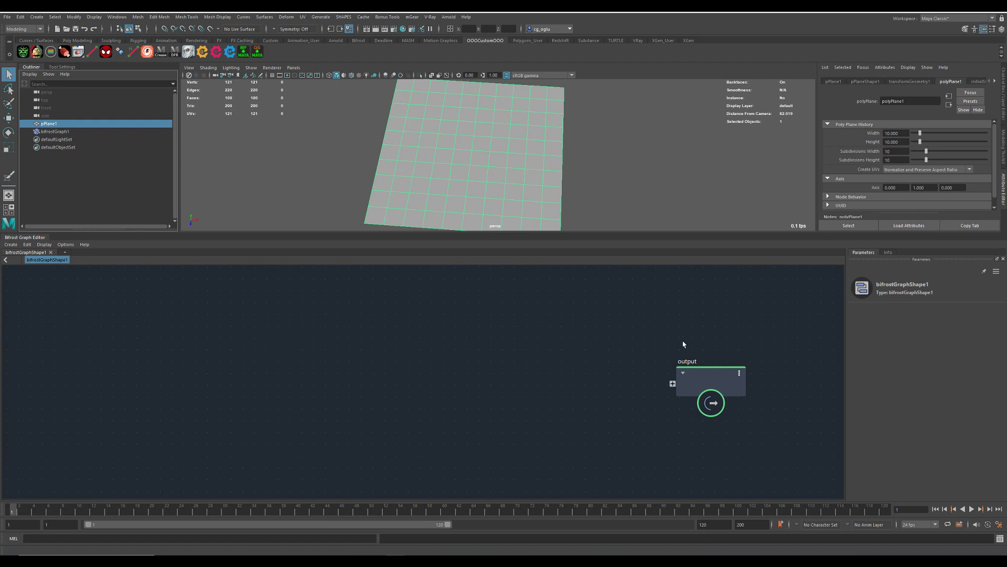
Add a set_instance_geometry node and place it beside the output node.
key(Tab)
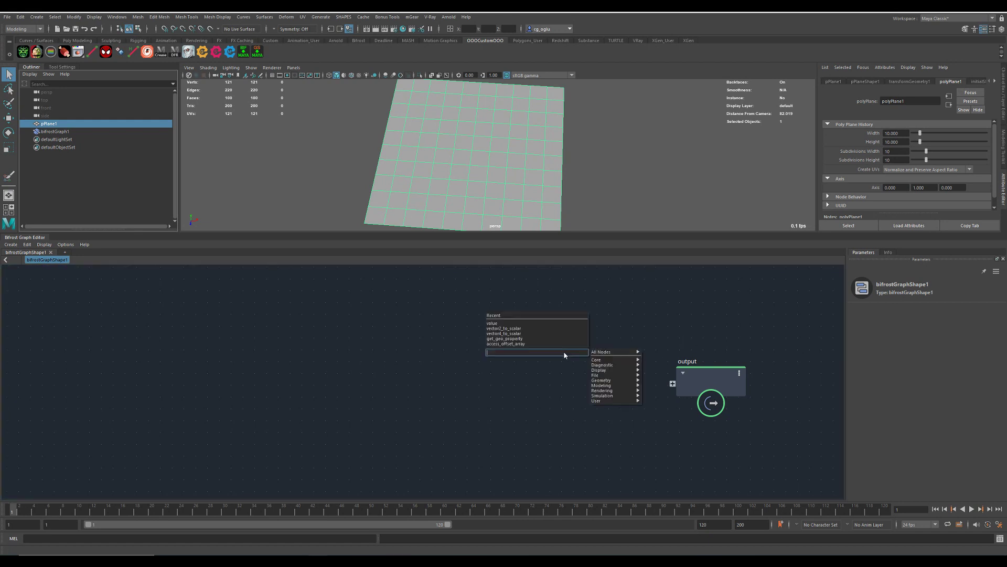
text(s)
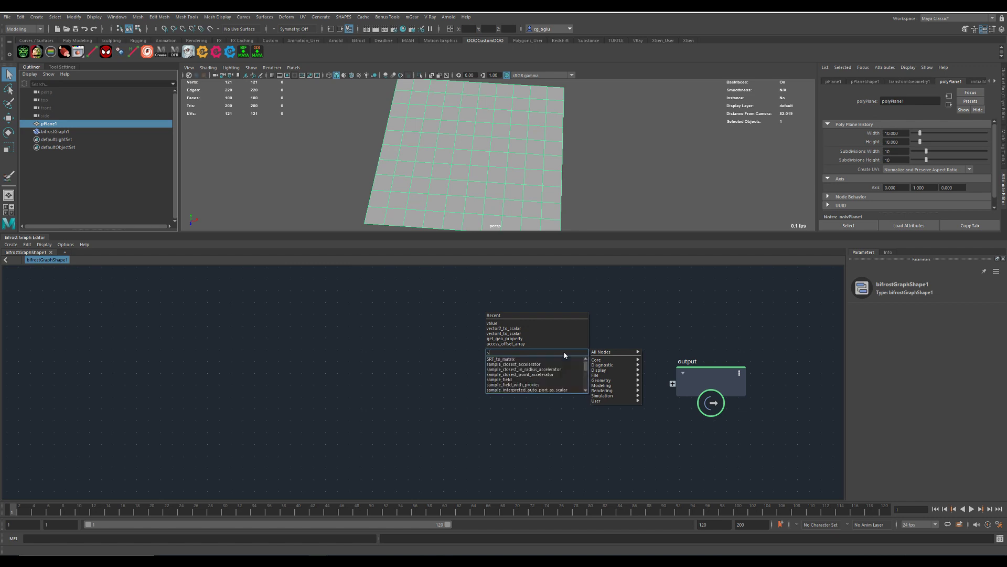
text(ig)
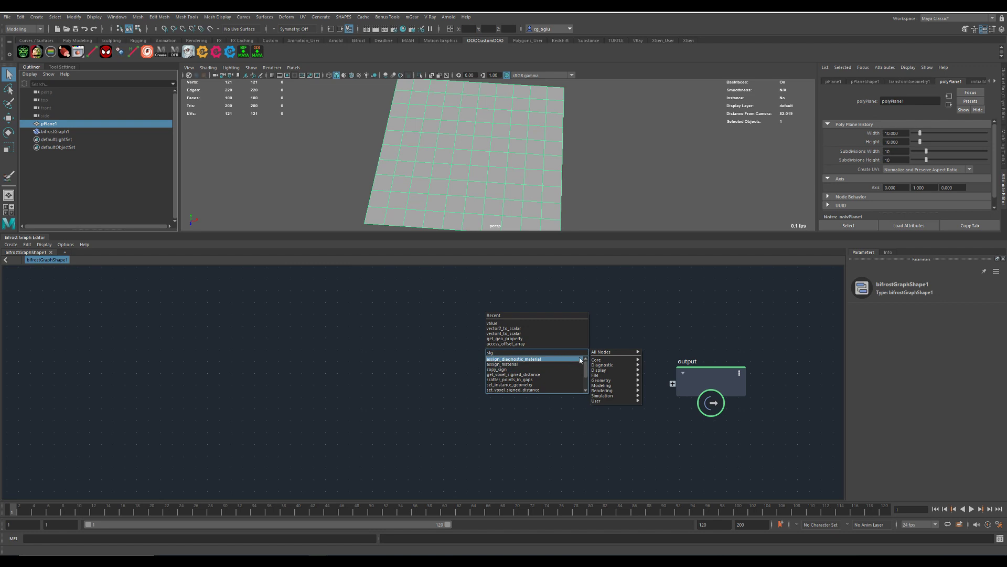
key(BackSpace)
key(BackSpace)
text(et)
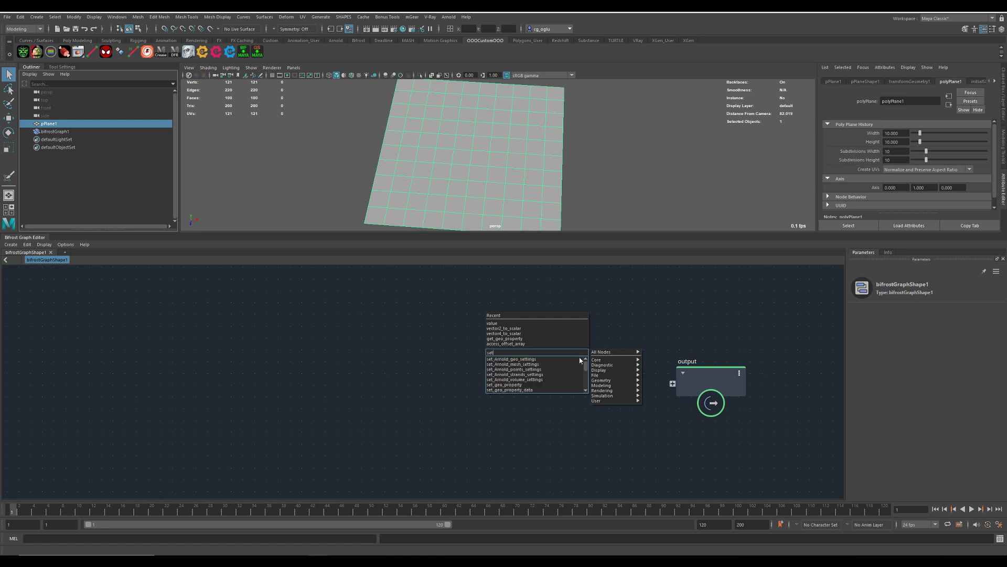
text(_in)
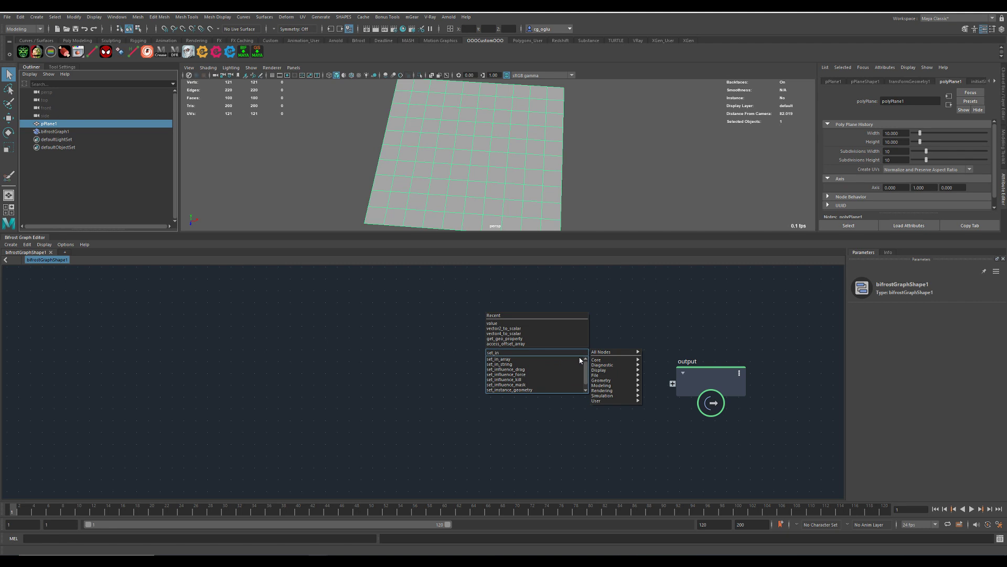
click(540, 390)
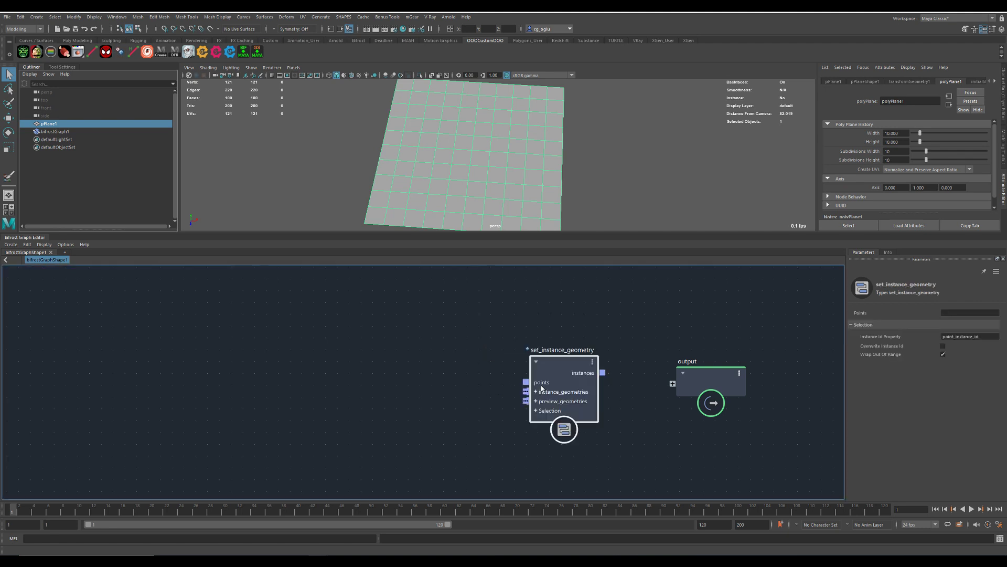
drag(499, 347, 508, 342)
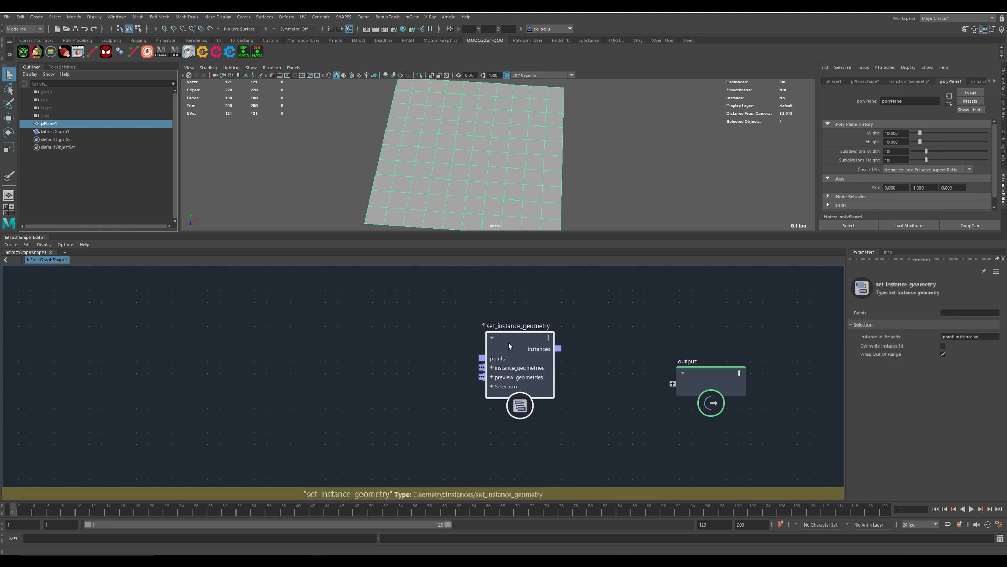
Create a create_mesh_sphere node and wire sphere_mesh into set_instance_geometry's instance_geometries.
click(369, 362)
key(Tab)
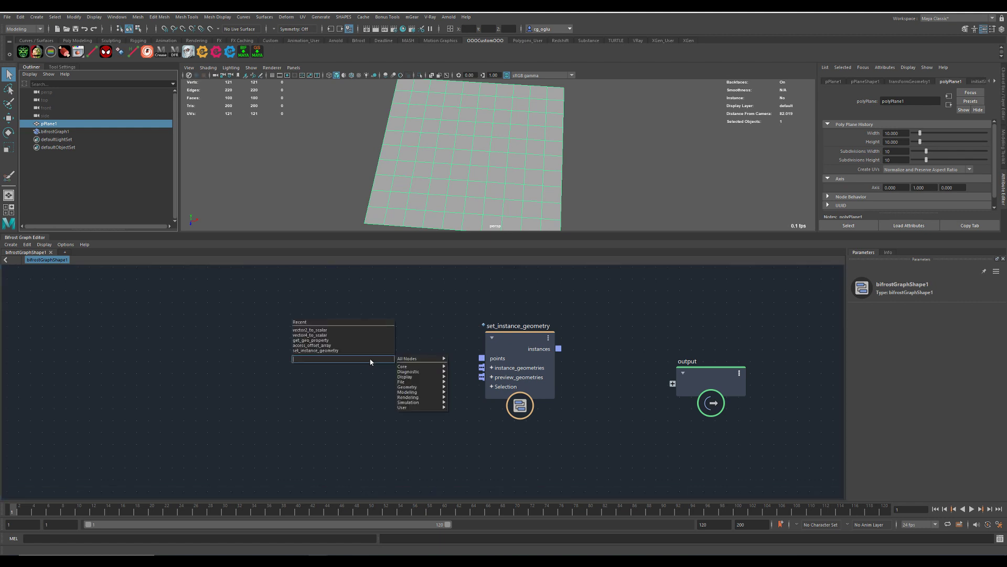
text(cre)
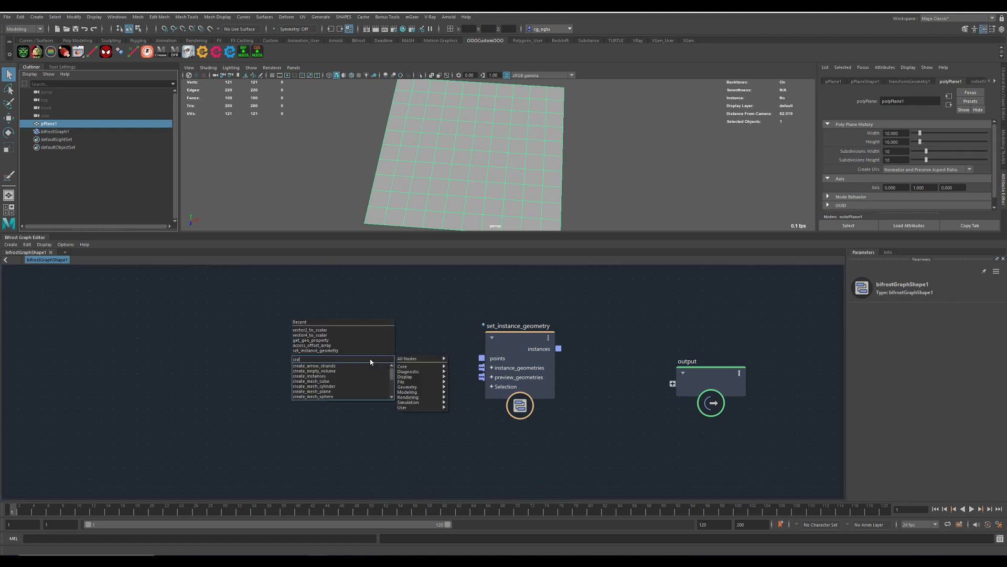
click(349, 397)
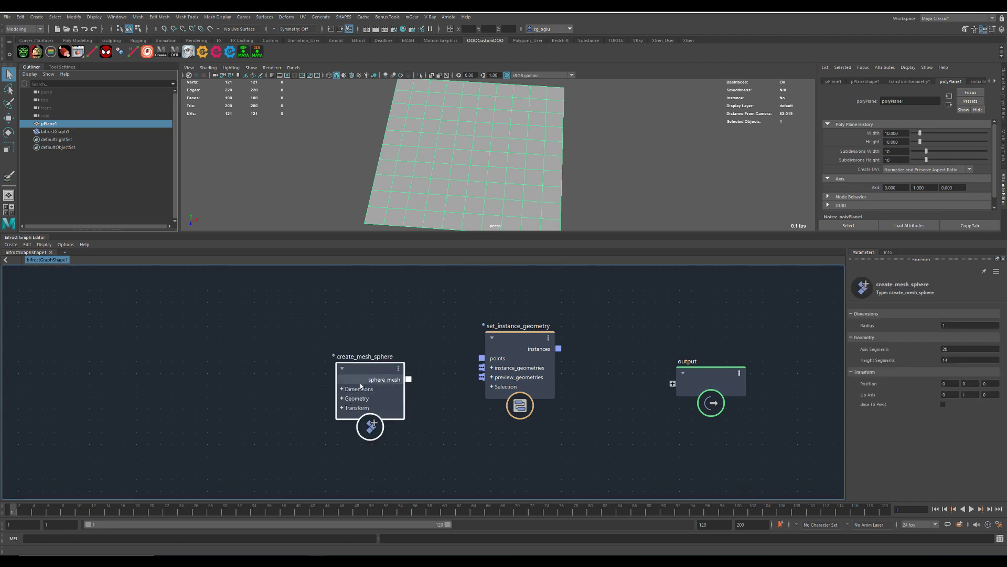
drag(406, 387, 481, 367)
drag(367, 375, 372, 386)
drag(508, 349, 530, 338)
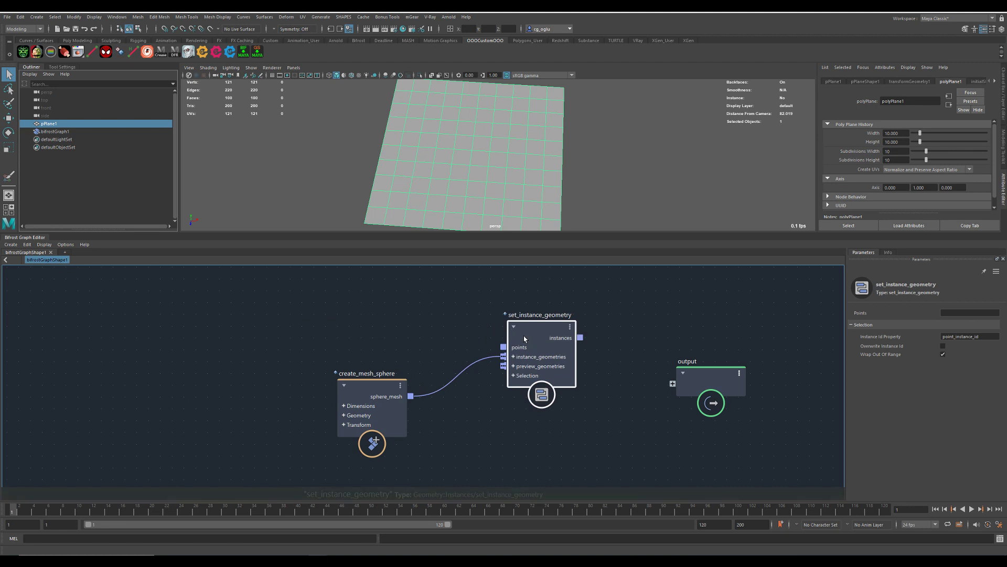
click(413, 335)
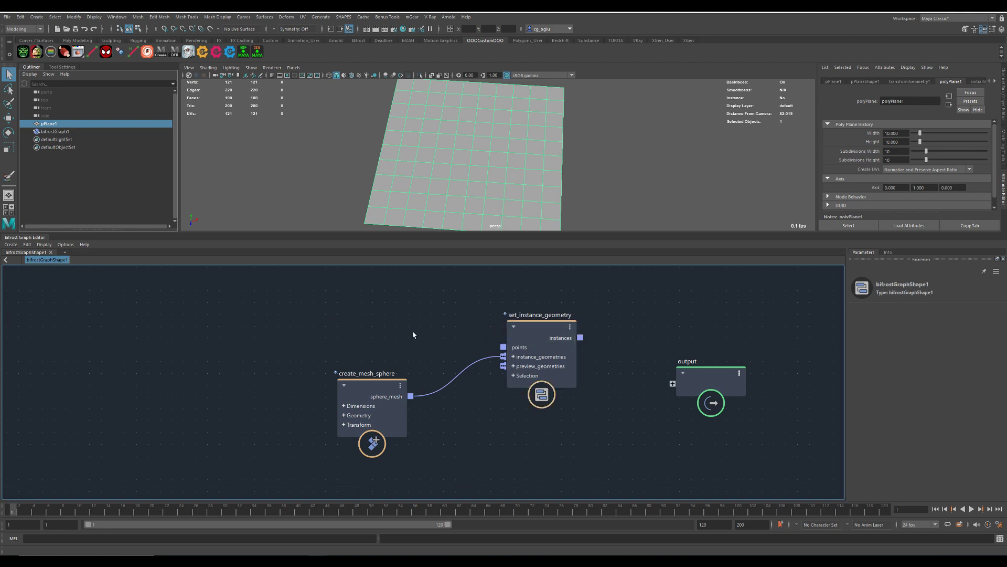
Add a scatter_points node above the sphere node and feed its points into set_instance_geometry.
key(Tab)
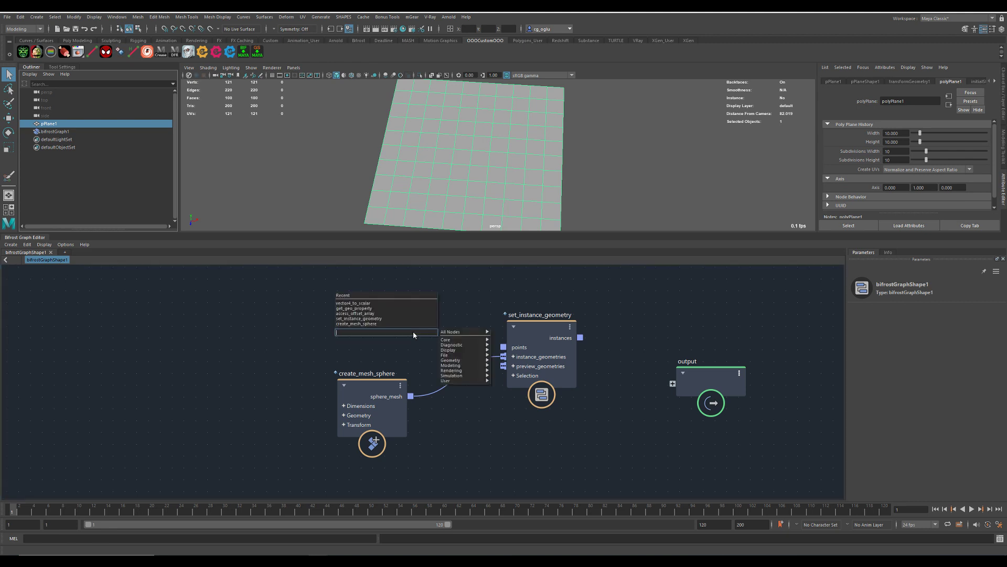
text(sca)
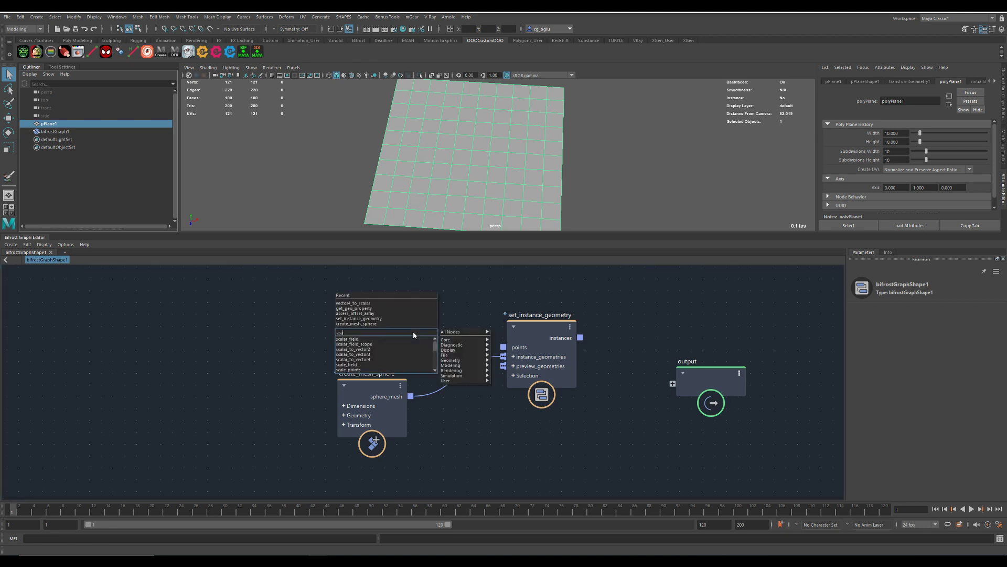
text(tter)
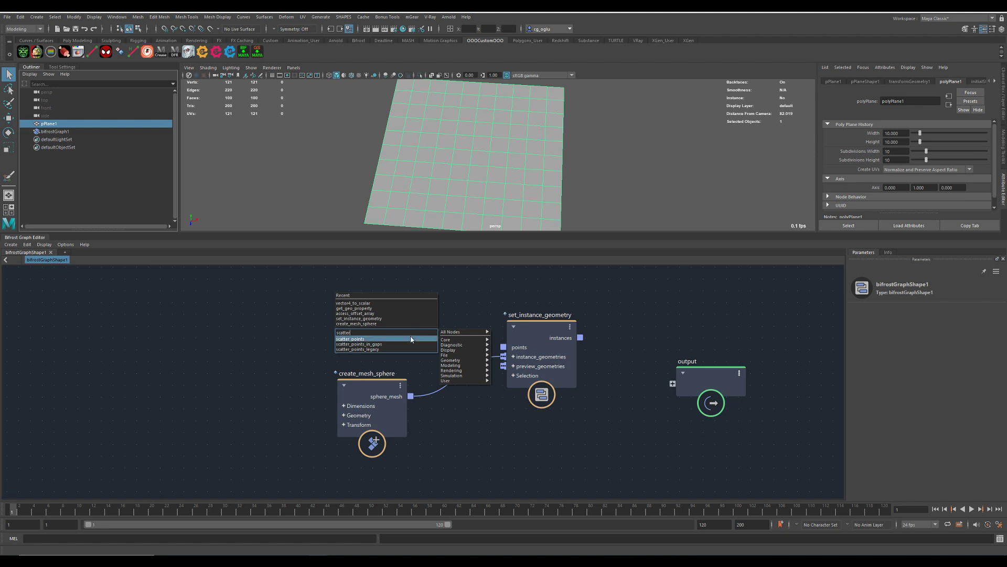
click(411, 339)
drag(412, 345, 277, 310)
drag(375, 396, 357, 416)
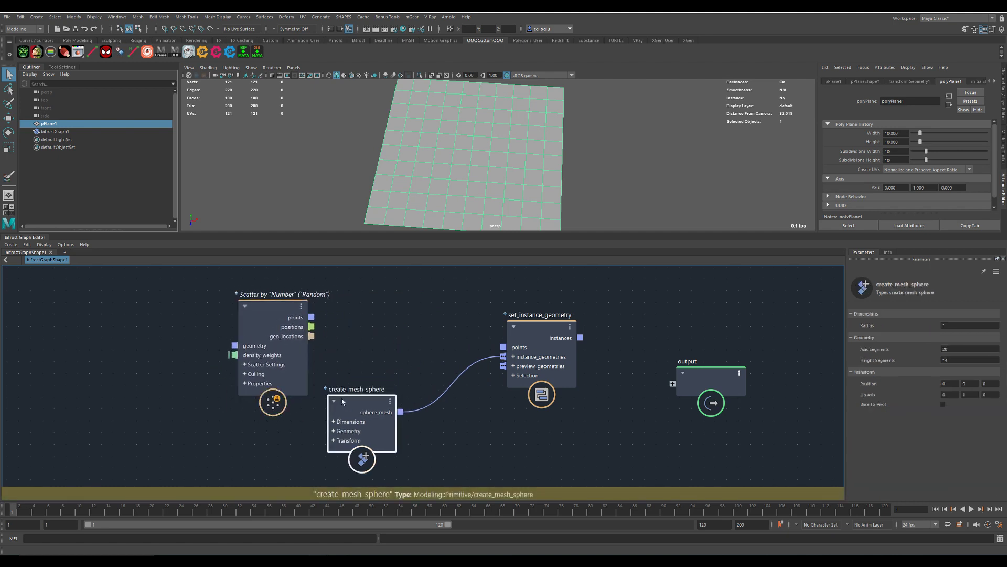
drag(277, 317, 503, 347)
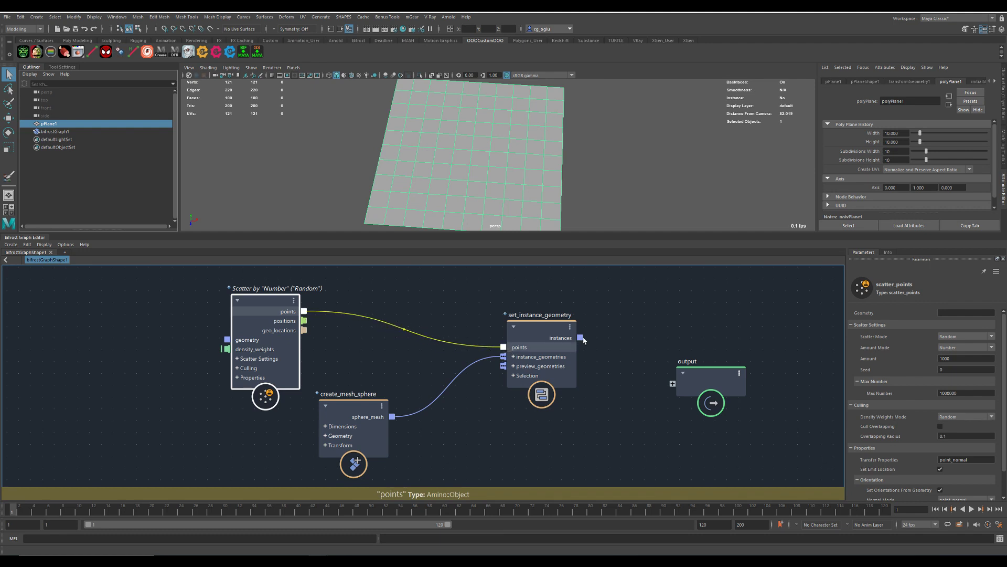
drag(580, 337, 673, 383)
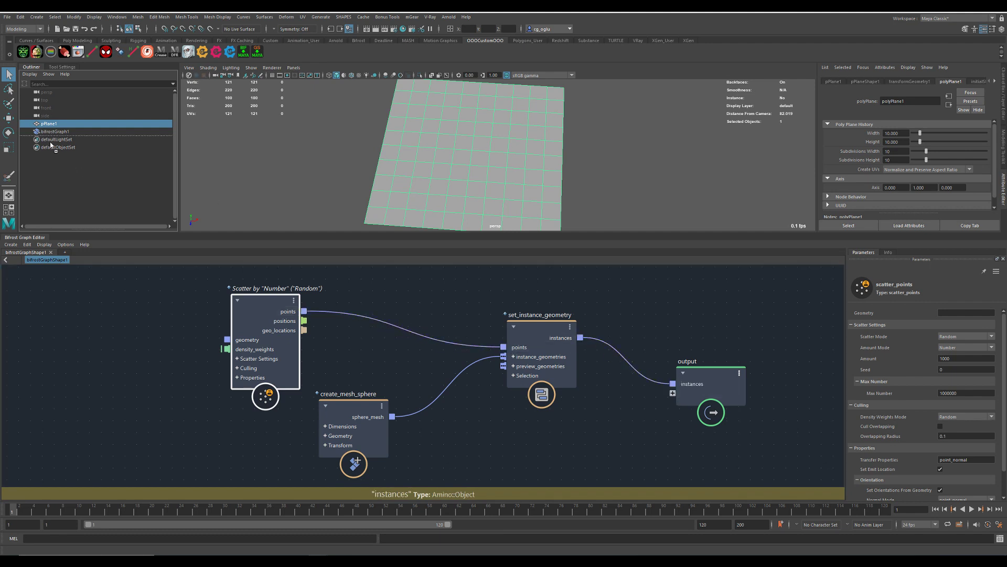
Bring the pPlane1 mesh into the graph, wired to the scatter node's geometry input.
drag(67, 331, 259, 342)
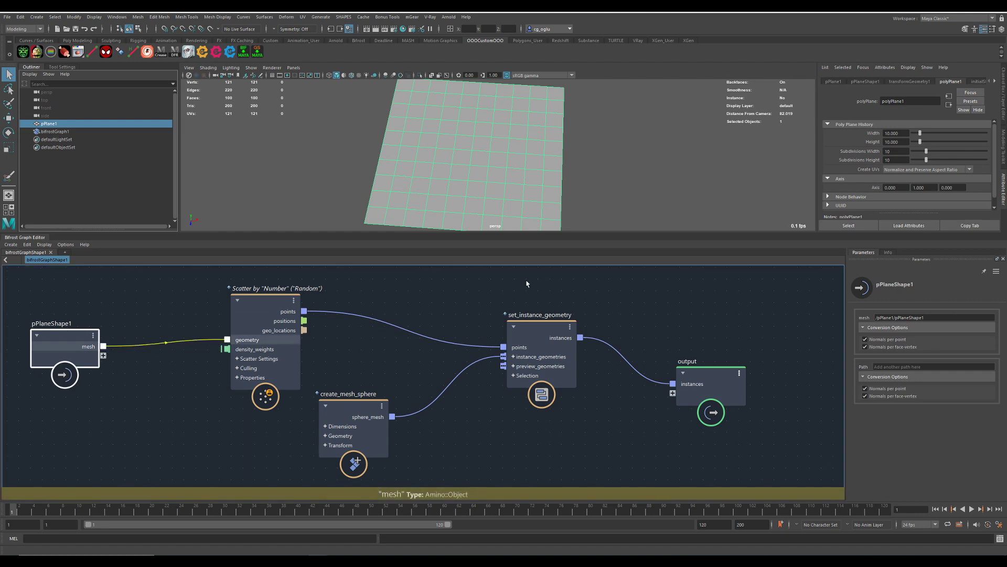
drag(344, 419, 347, 421)
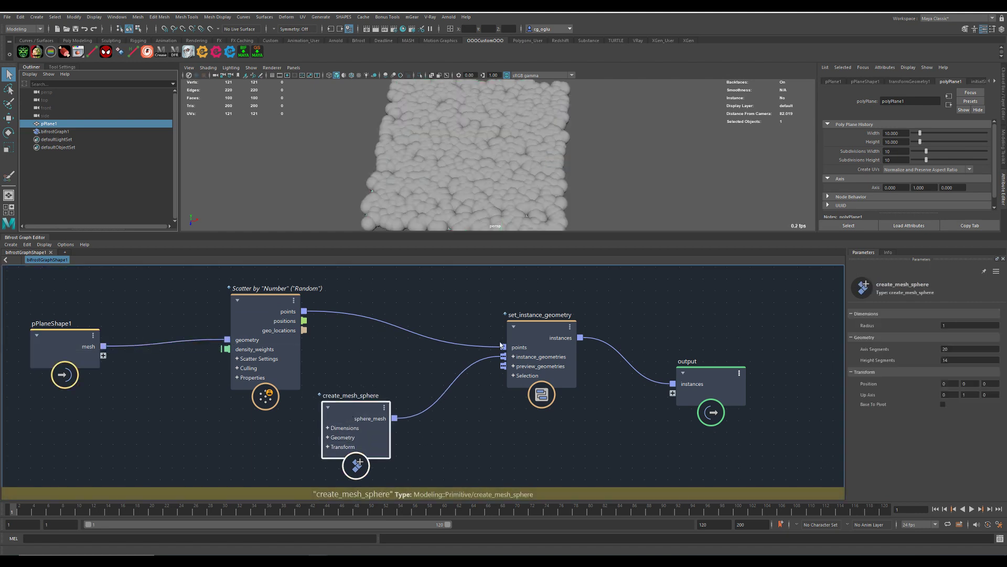
drag(546, 329, 557, 315)
click(263, 303)
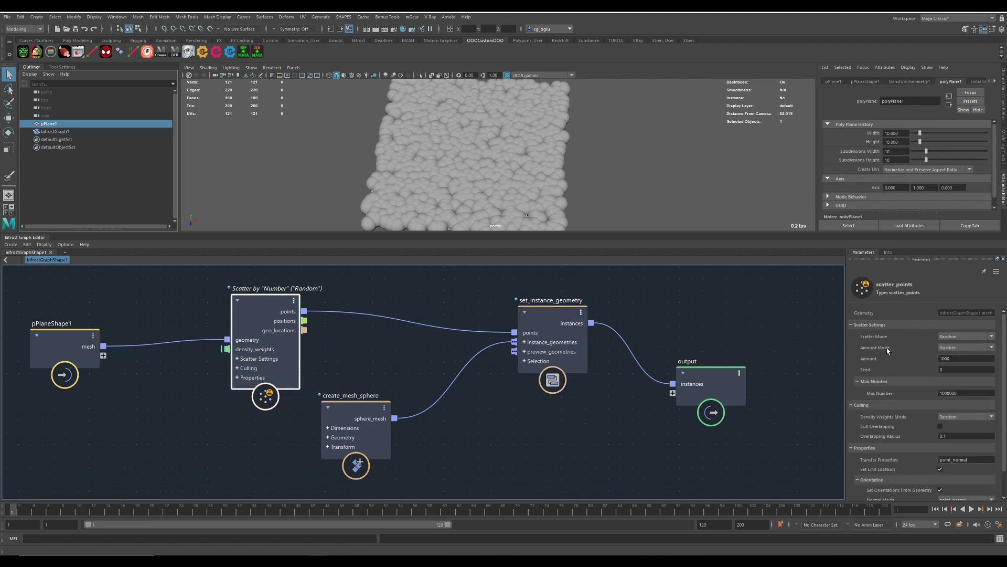
Set density weights mode to DistanceBased and enable Cull Overlapping with Overlapping Radius 0.8.
click(951, 417)
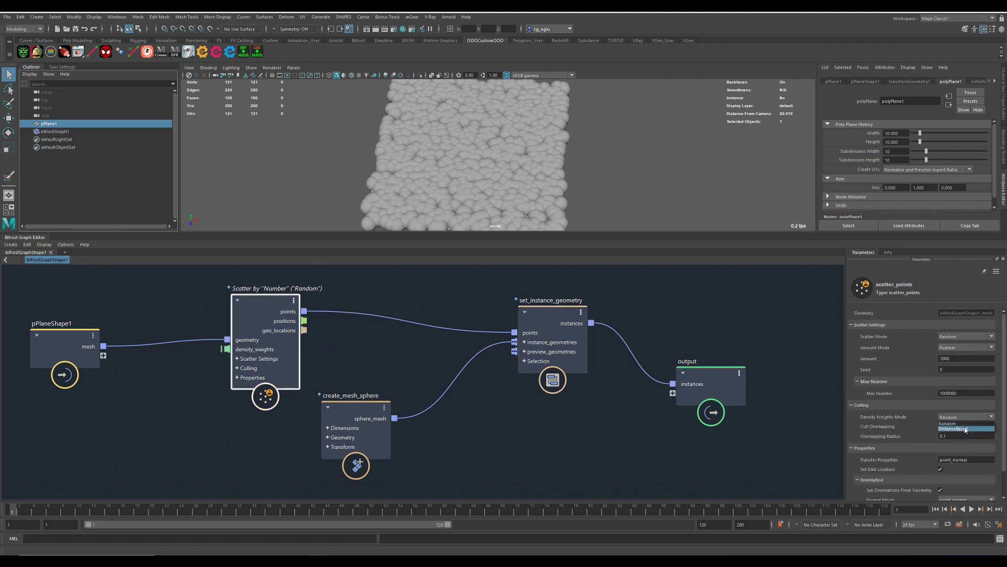
key(Escape)
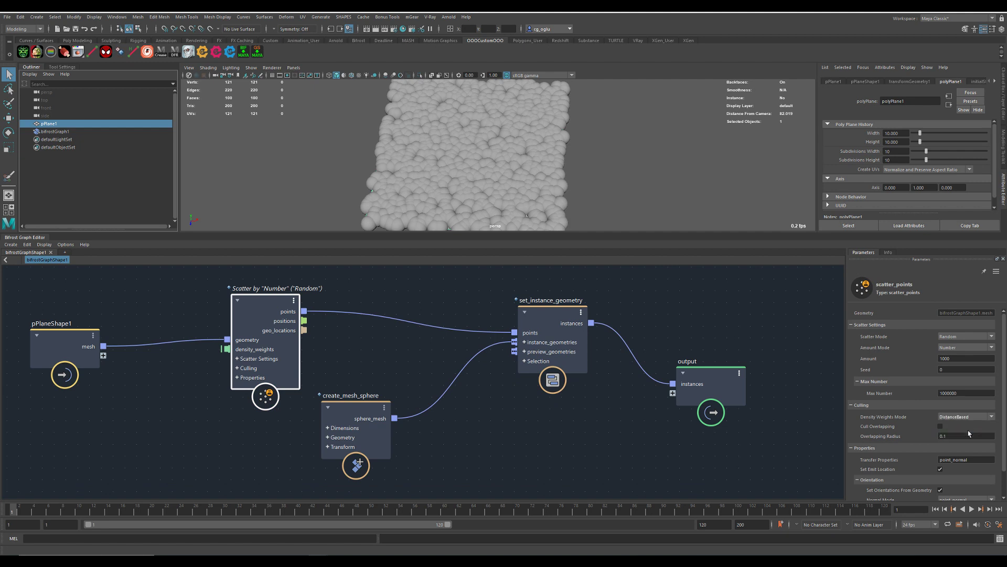
click(940, 426)
click(954, 436)
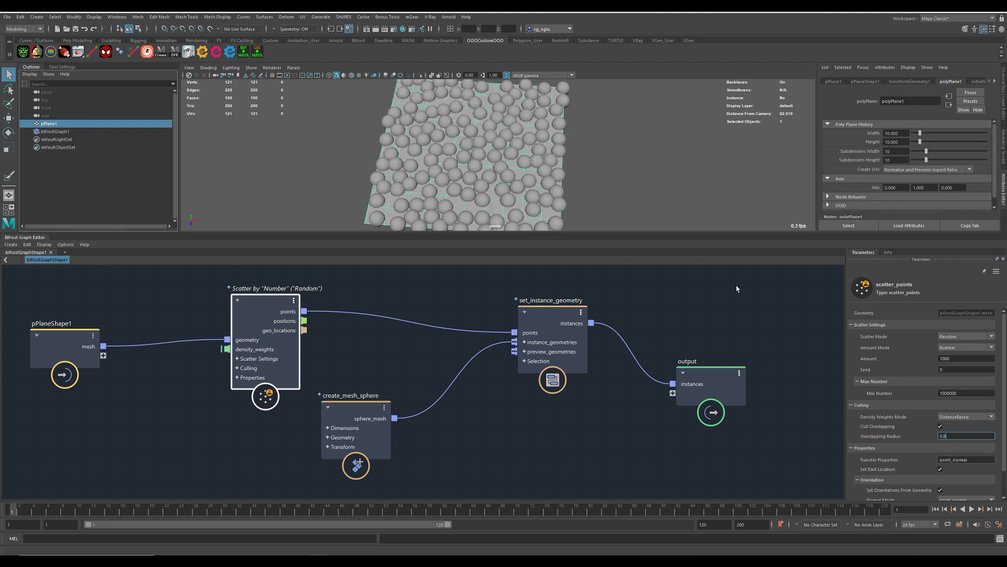
key(f)
Rearrange the Scatter and create_mesh_sphere nodes in the graph.
drag(260, 307, 334, 292)
drag(357, 407, 350, 425)
scroll(490, 435, down, 3)
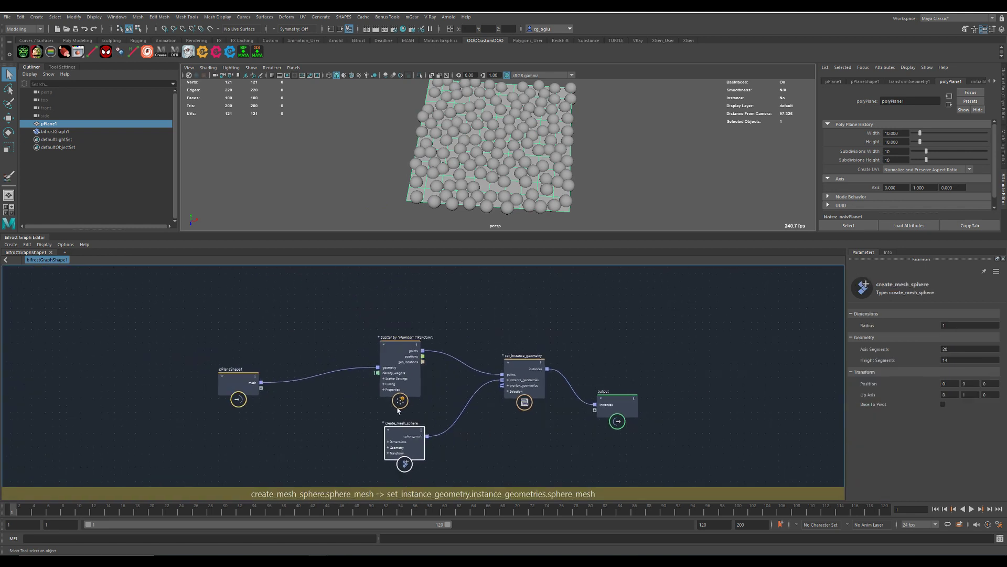
Paint a dark vertex-colour stroke across the plane with the Paint Vertex Color Tool.
scroll(323, 355, up, 3)
click(212, 340)
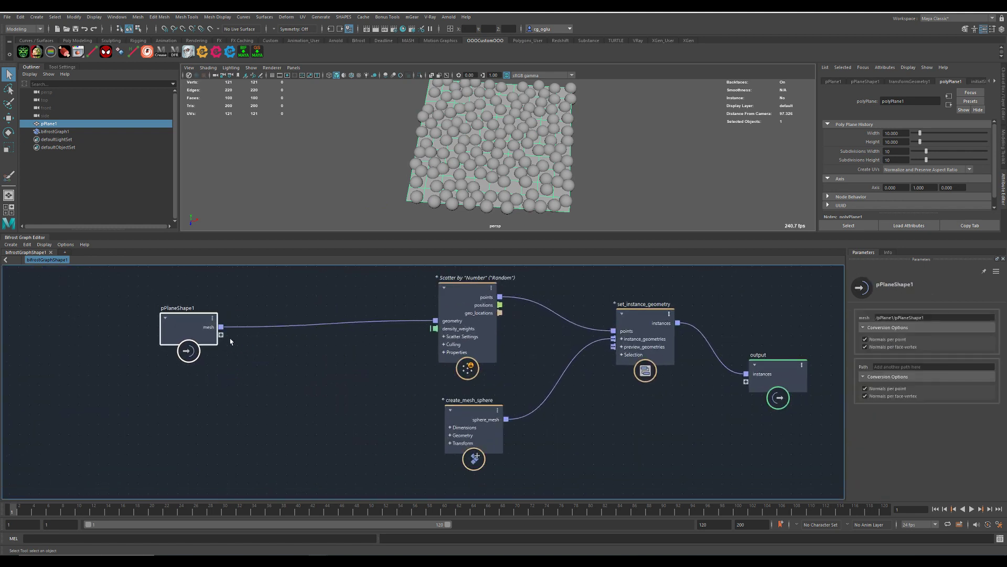
mouse_move(462, 186)
alt+mouse_down()
mouse_move(450, 185)
mouse_move(455, 178)
alt+mouse_up()
key(space)
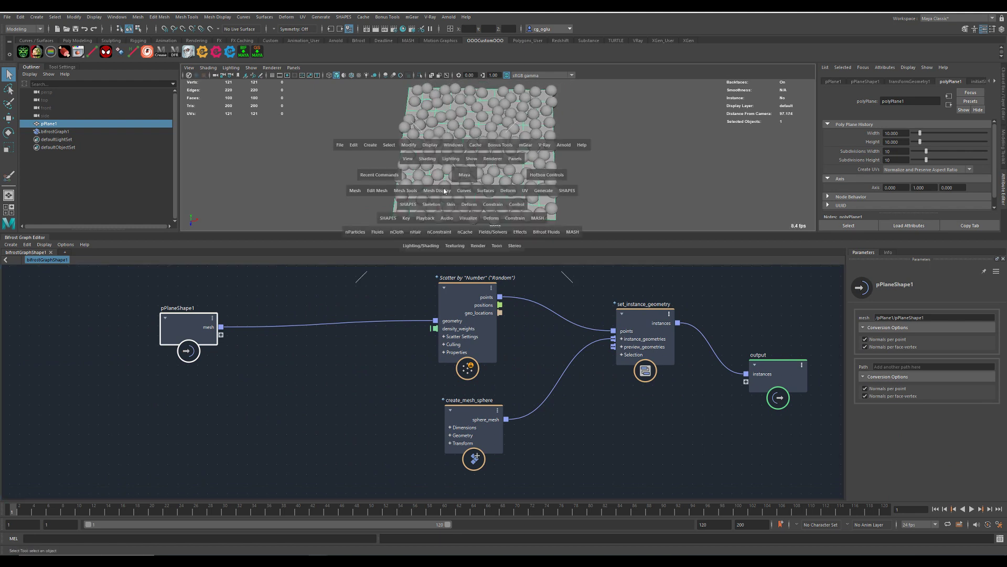
click(445, 193)
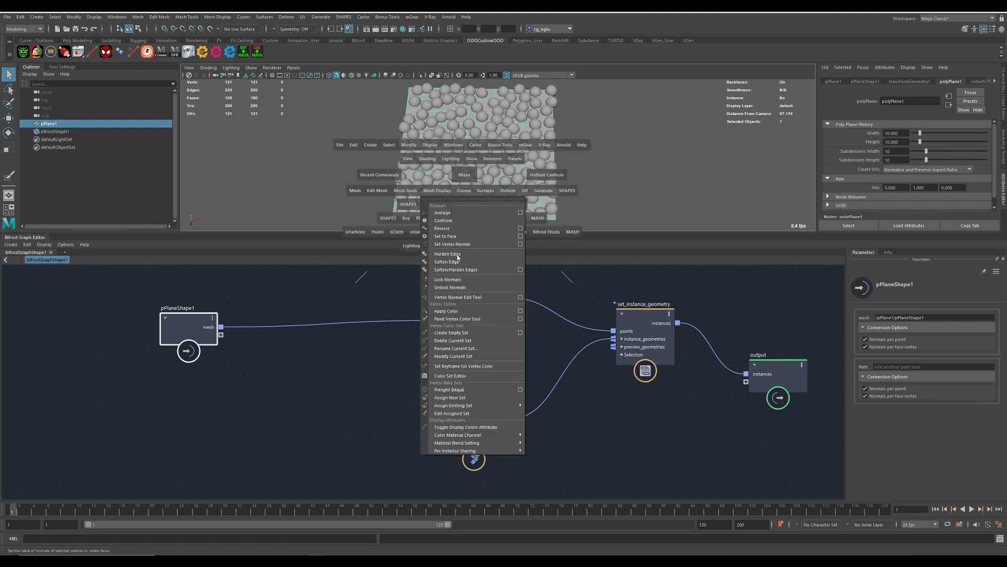
click(480, 320)
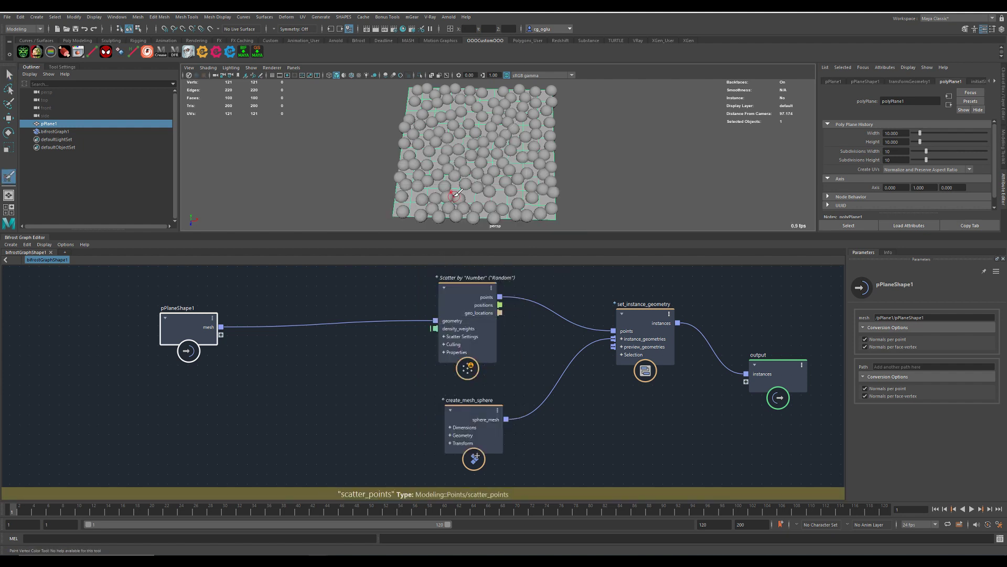
shift+right_click(411, 159)
drag(410, 159, 543, 153)
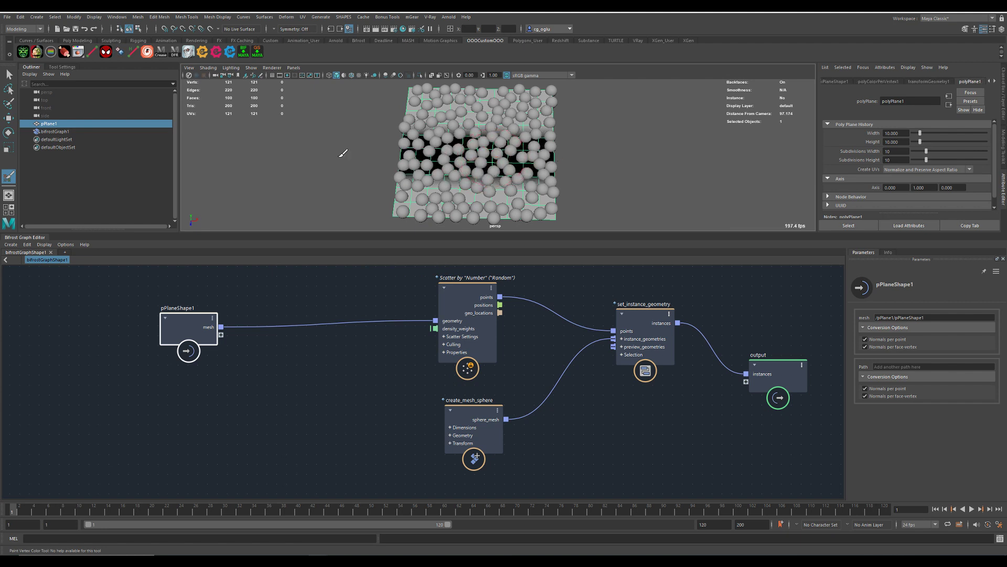
Switch the paint colour to white and paint the lower part of the plane.
key(space)
click(300, 169)
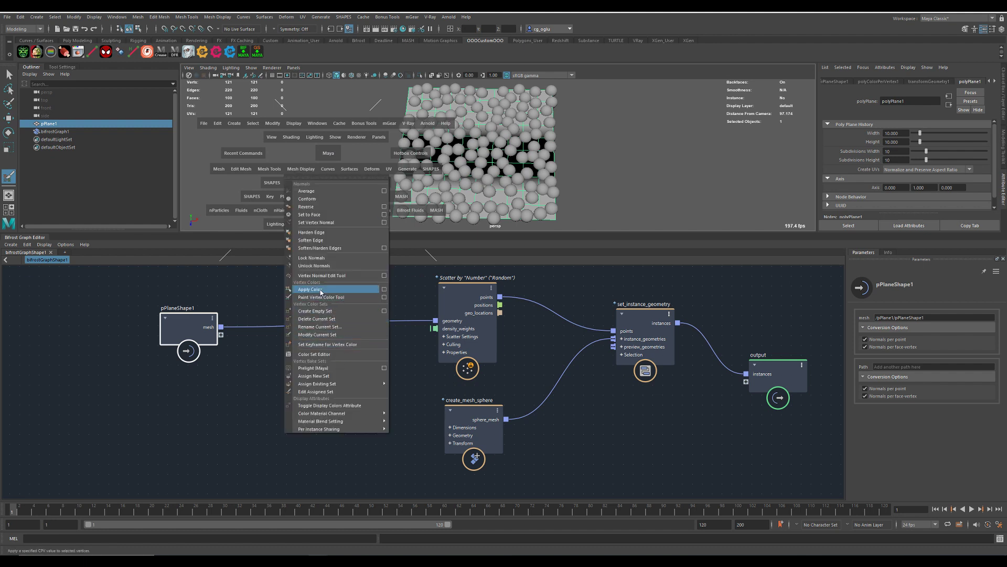
click(386, 297)
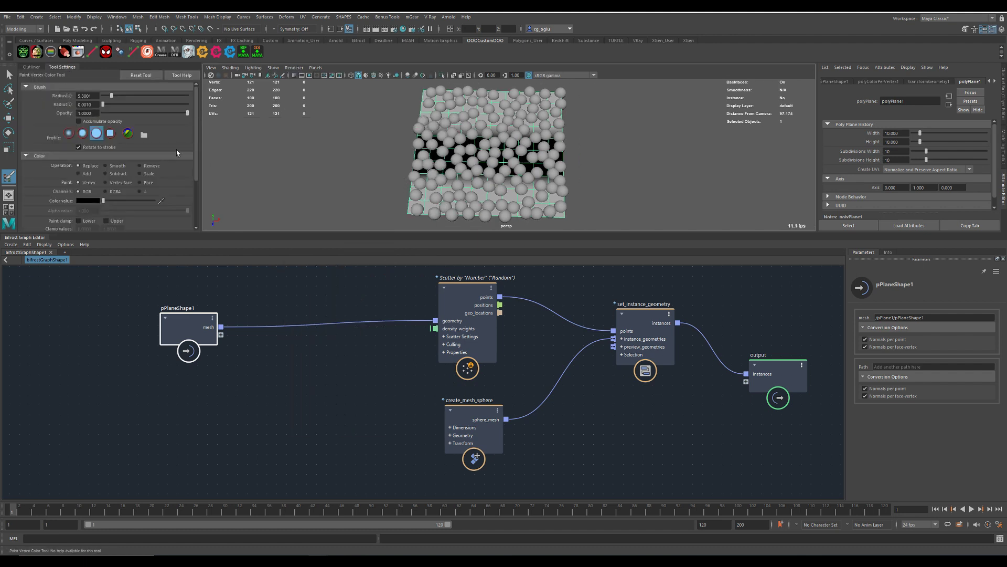
drag(104, 200, 154, 201)
mouse_move(453, 173)
mouse_down()
mouse_move(427, 173)
mouse_move(569, 190)
mouse_move(449, 181)
mouse_up()
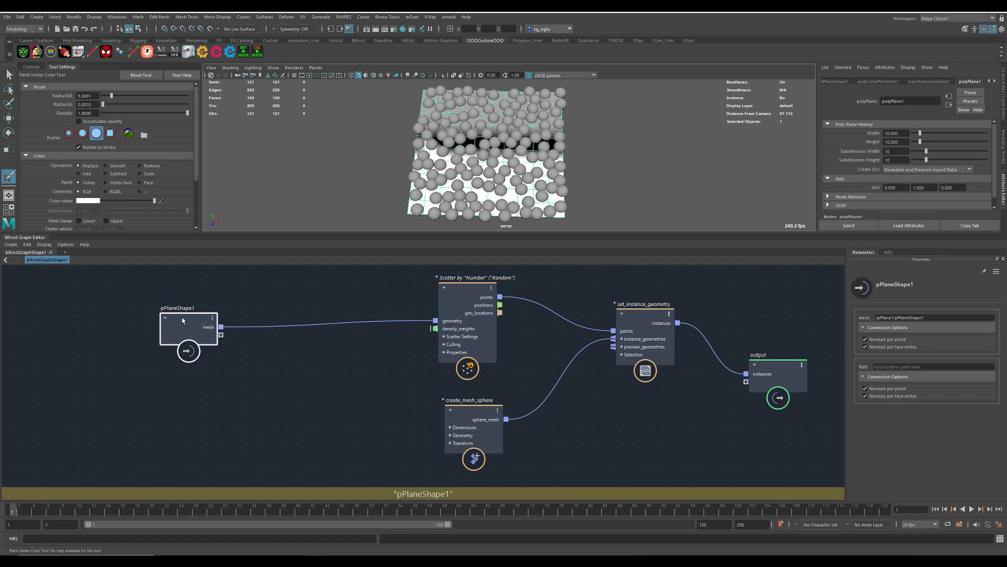
drag(181, 317, 181, 313)
Add a get_geo_property node reading the colorSet1 property.
click(270, 388)
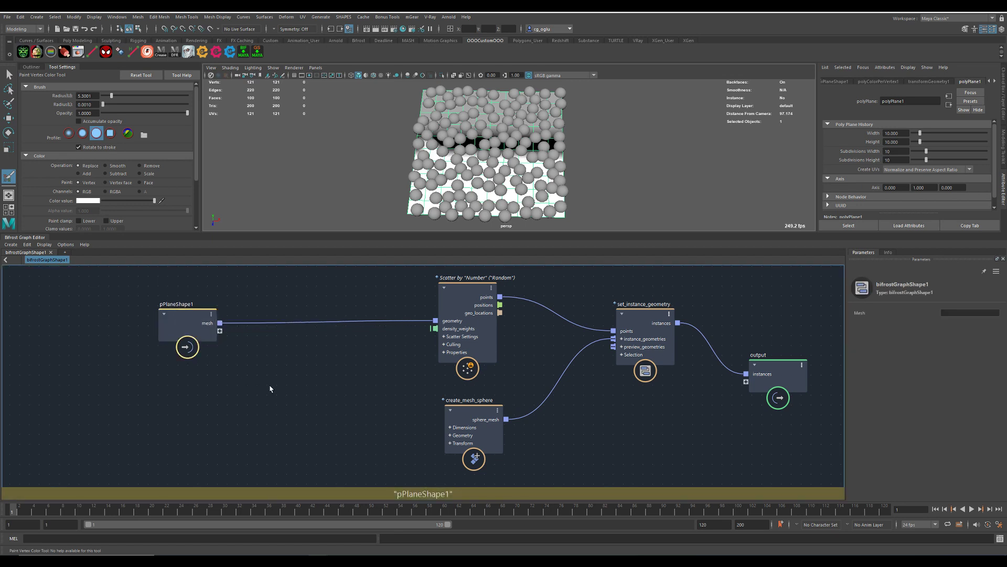
key(Tab)
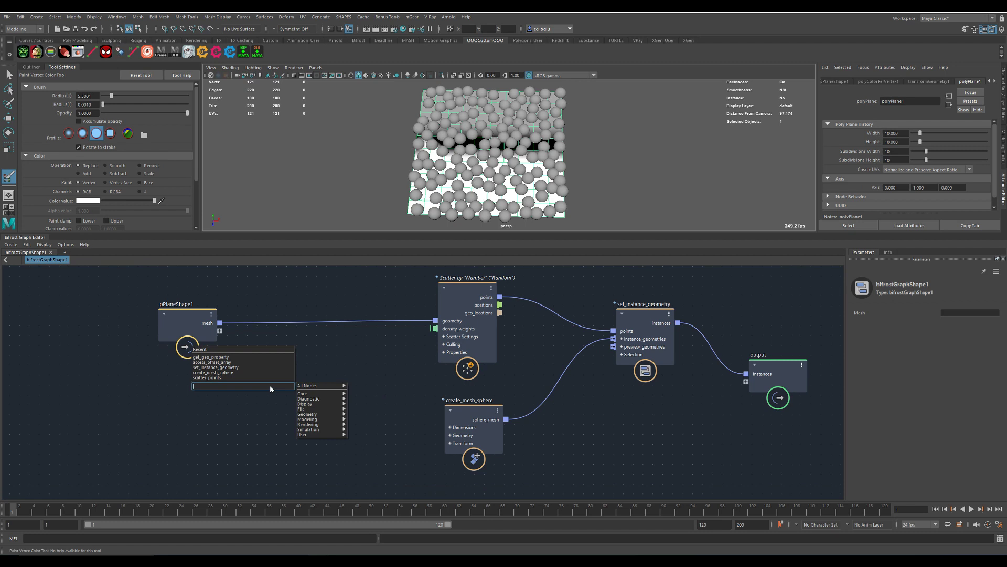
text(ge)
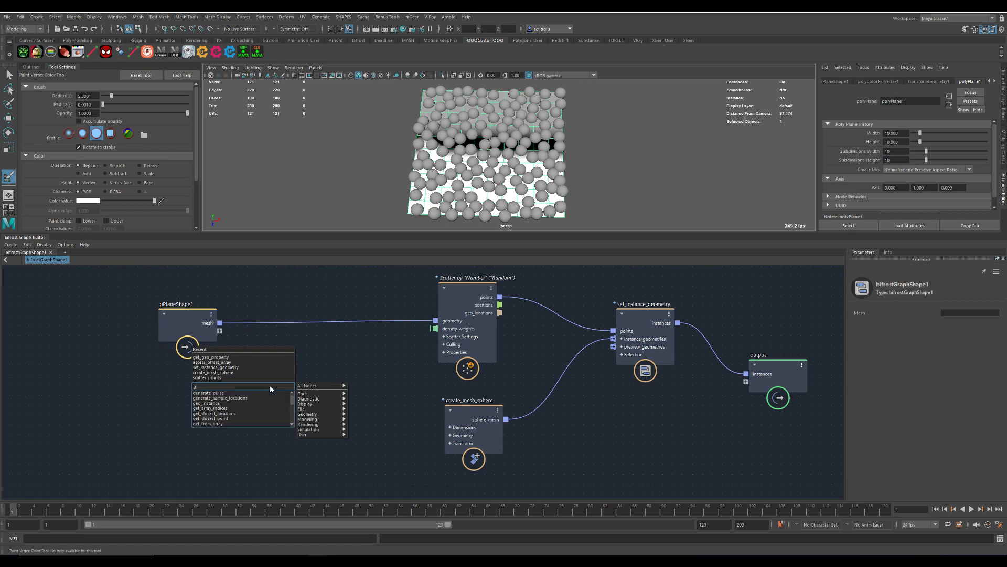
click(218, 357)
drag(274, 412, 295, 379)
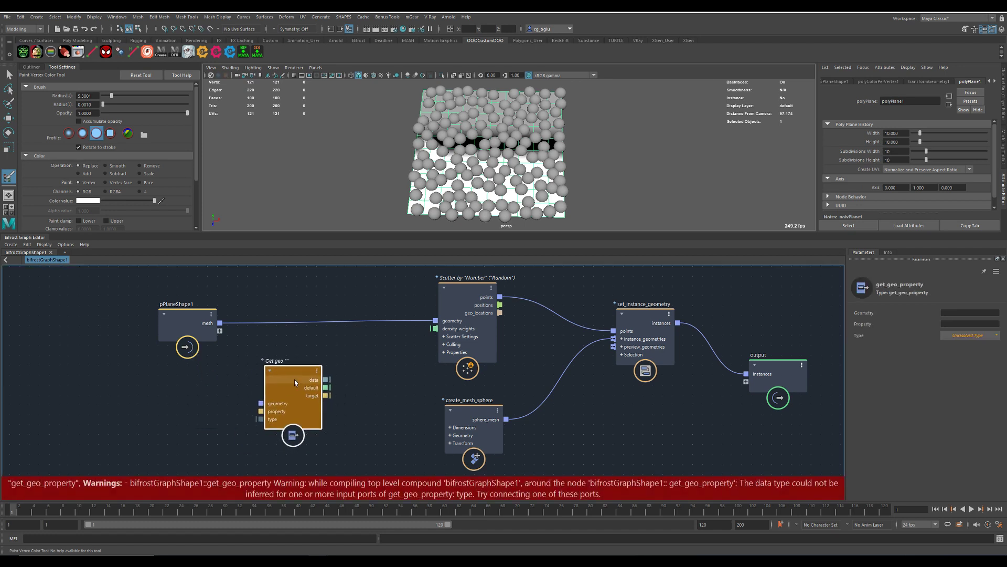
click(956, 323)
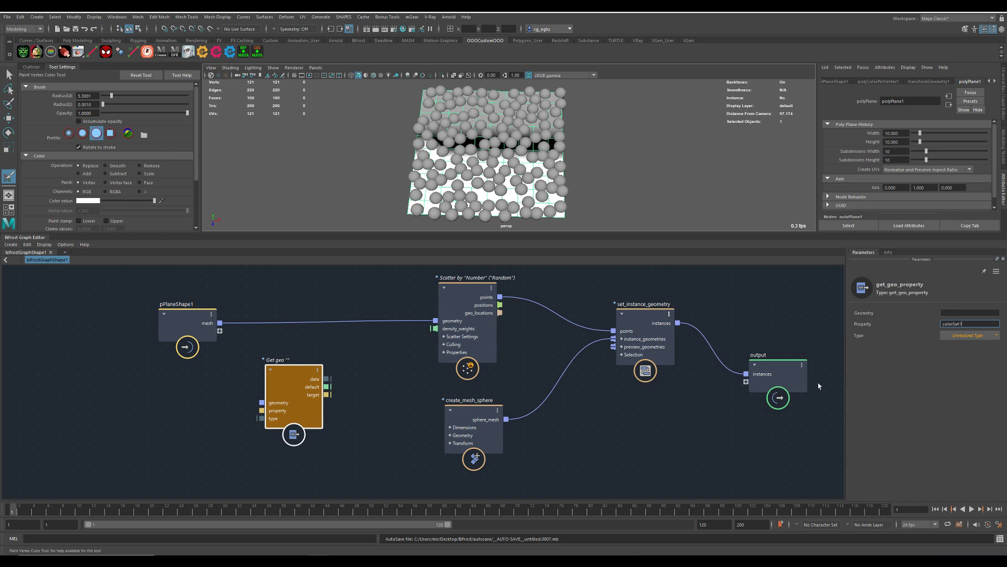
click(461, 378)
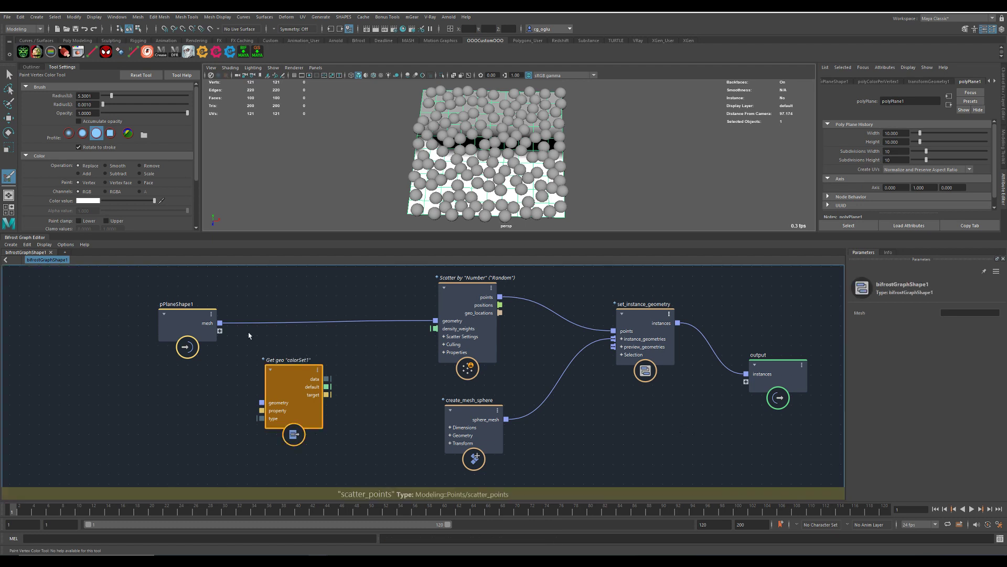
Feed pPlaneShape1's mesh into its geometry and set the type to array<Math::float4>.
drag(220, 323, 297, 369)
click(969, 336)
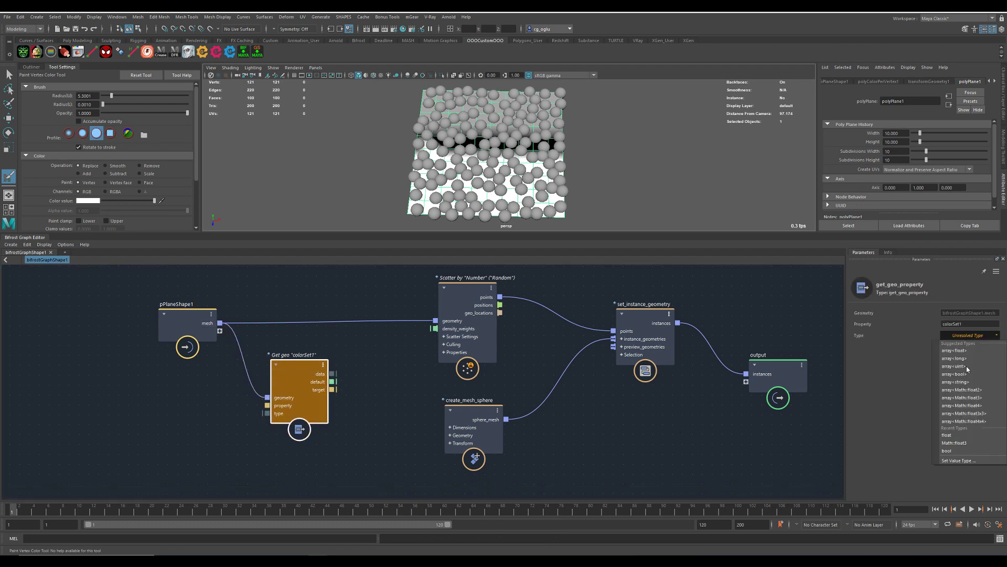
click(990, 409)
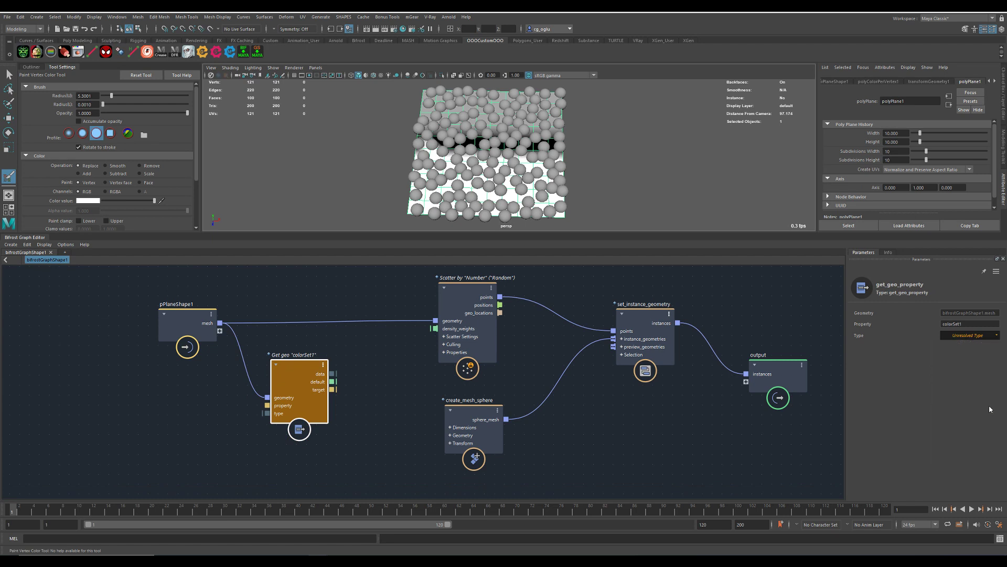
Add a vector4_to_scalar node fed by the Get geo colorSet1 data output.
drag(301, 370, 278, 377)
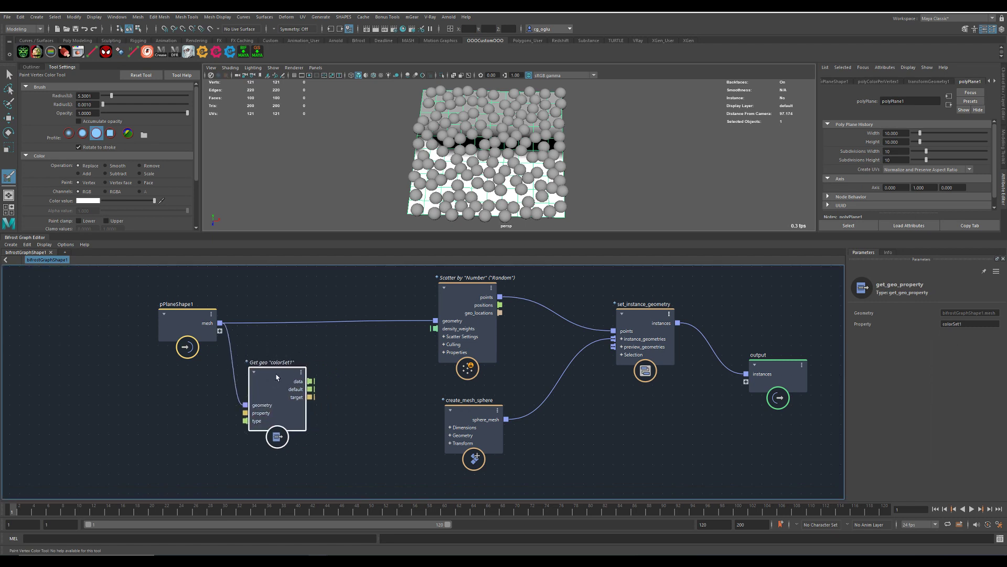
click(361, 366)
key(Tab)
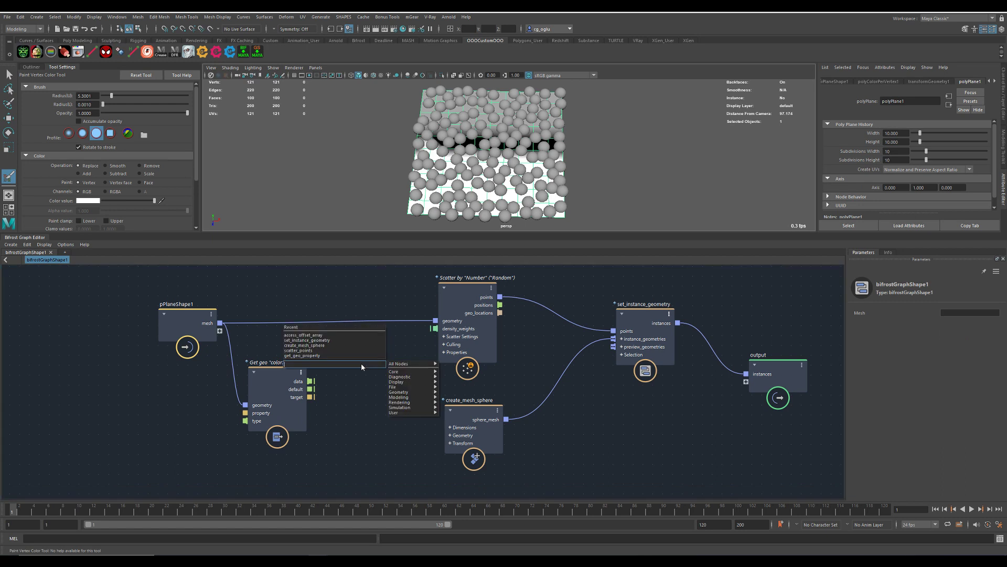
text(ced)
key(BackSpace)
key(BackSpace)
key(BackSpace)
key(BackSpace)
text(vec)
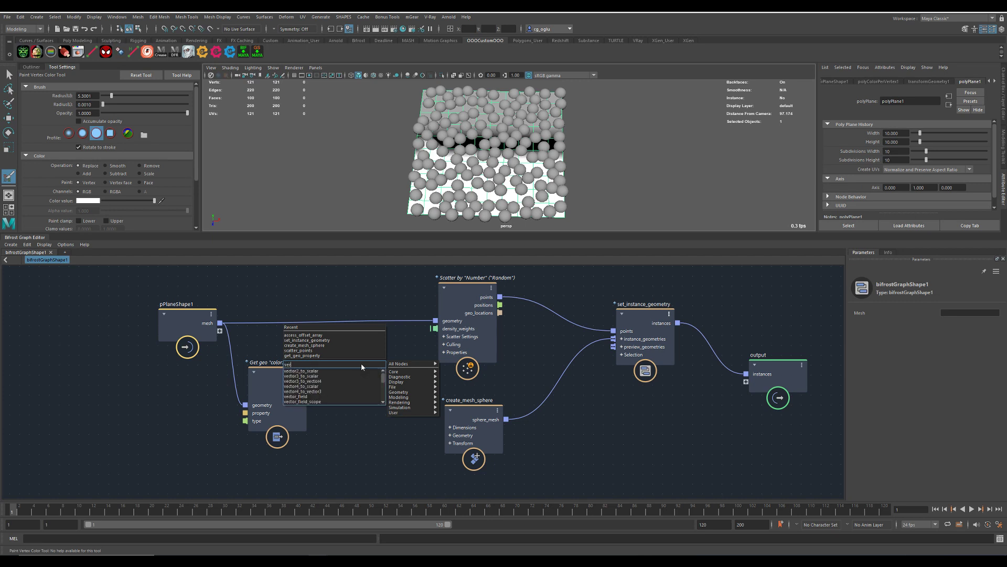
click(344, 386)
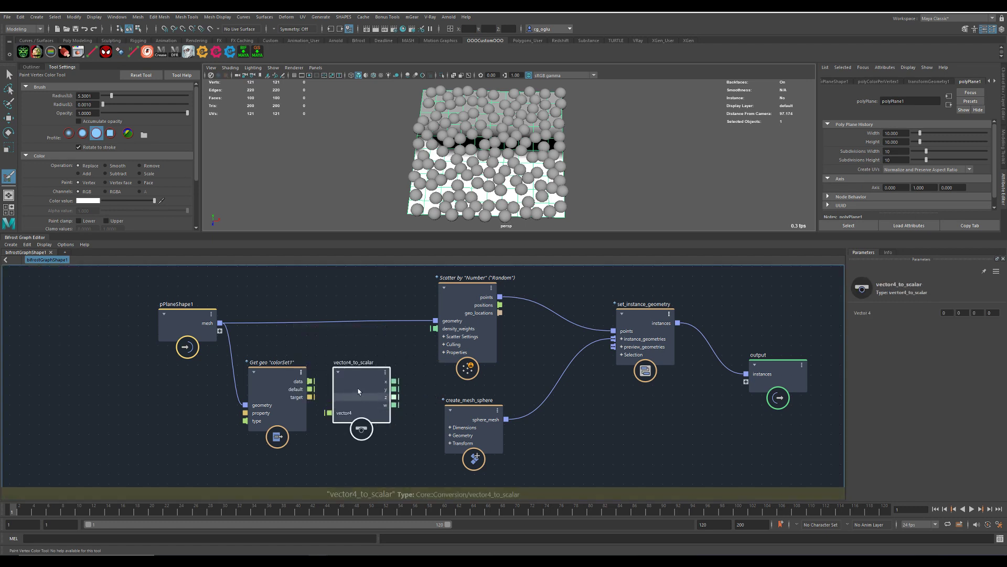
drag(309, 382, 338, 409)
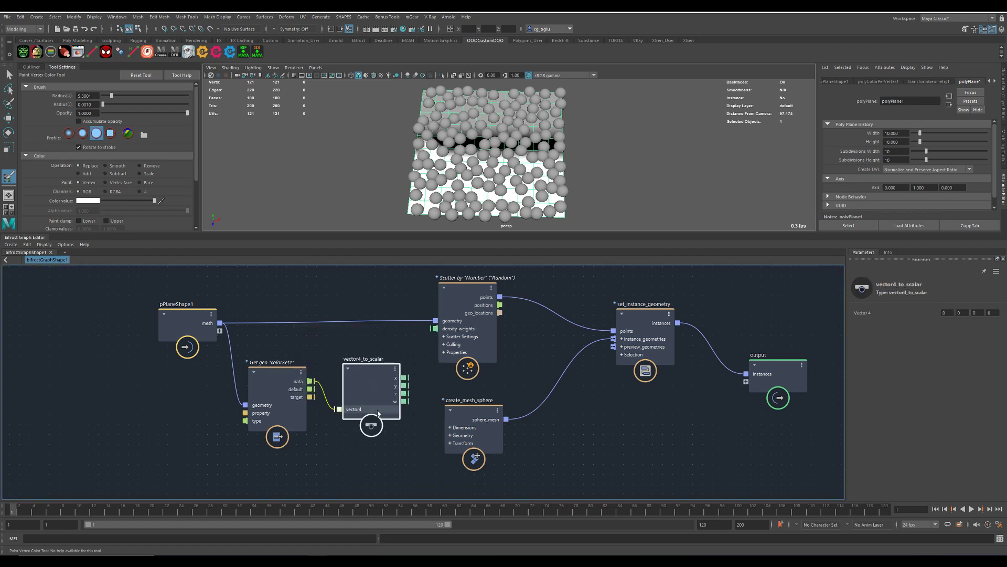
Drive scatter density_weights with the colour's x channel and paint a black band across the plane.
drag(404, 377, 435, 328)
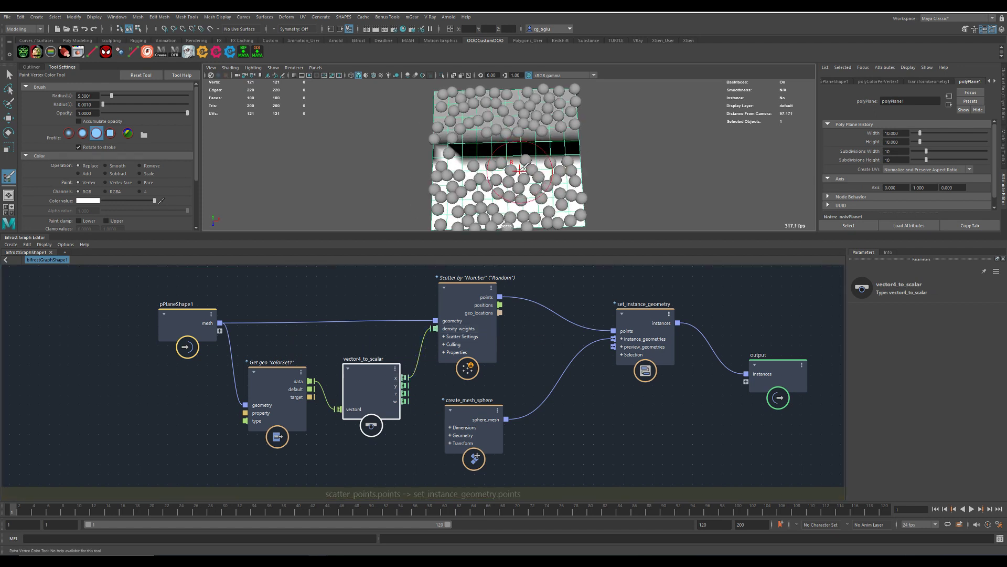
drag(154, 201, 103, 201)
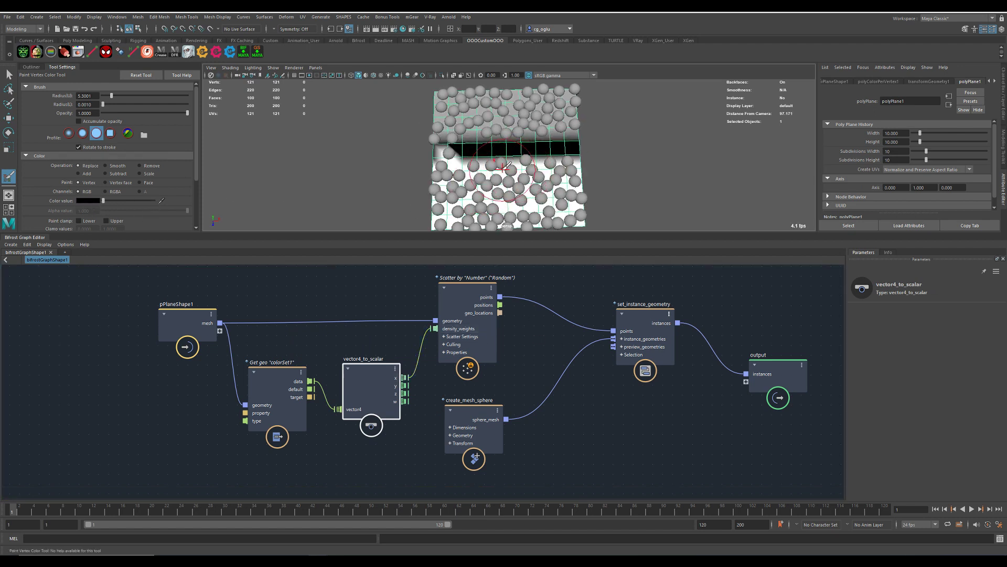
mouse_move(524, 160)
mouse_down()
mouse_move(444, 157)
mouse_move(639, 148)
mouse_move(564, 143)
mouse_move(585, 120)
mouse_move(594, 151)
mouse_up()
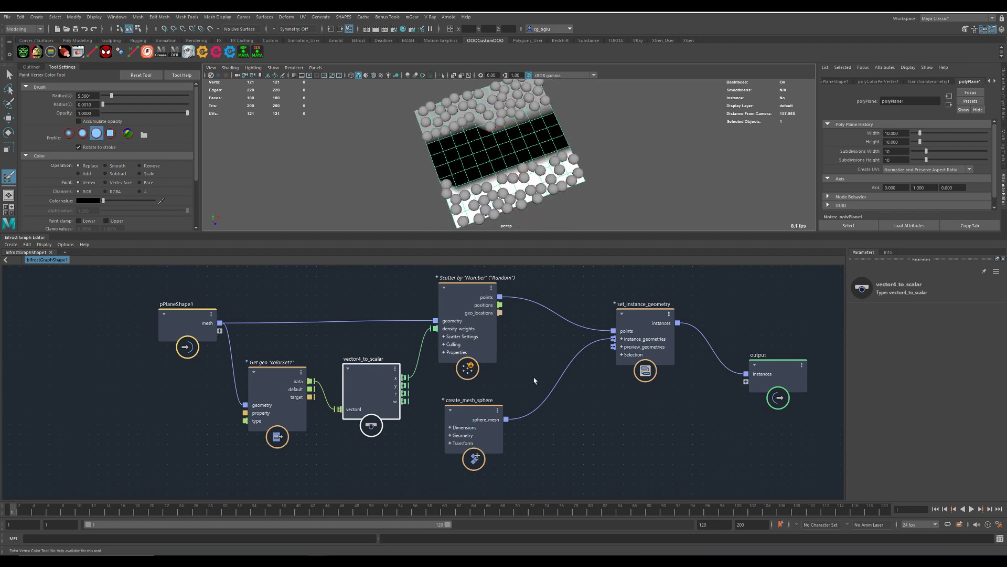
drag(187, 320, 152, 315)
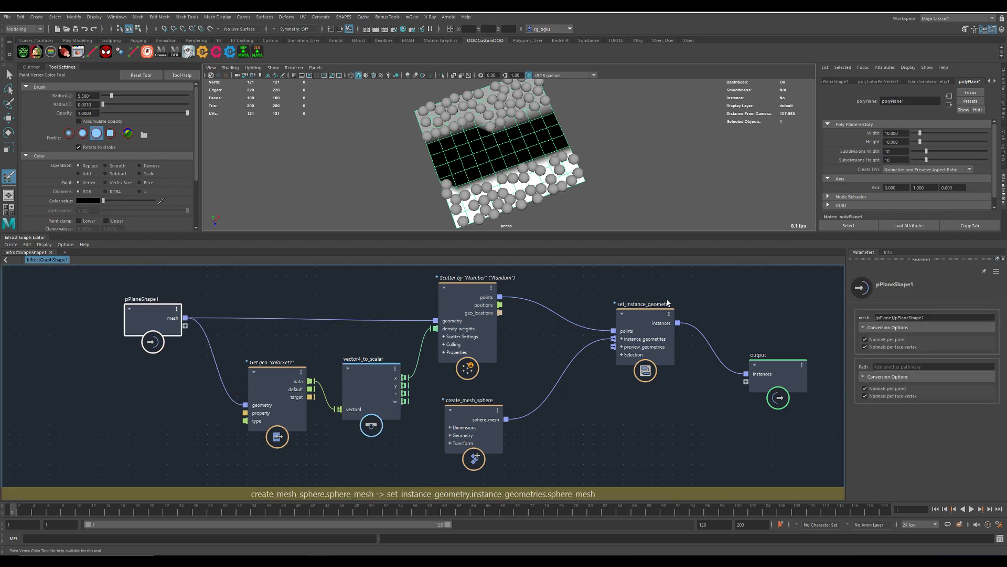